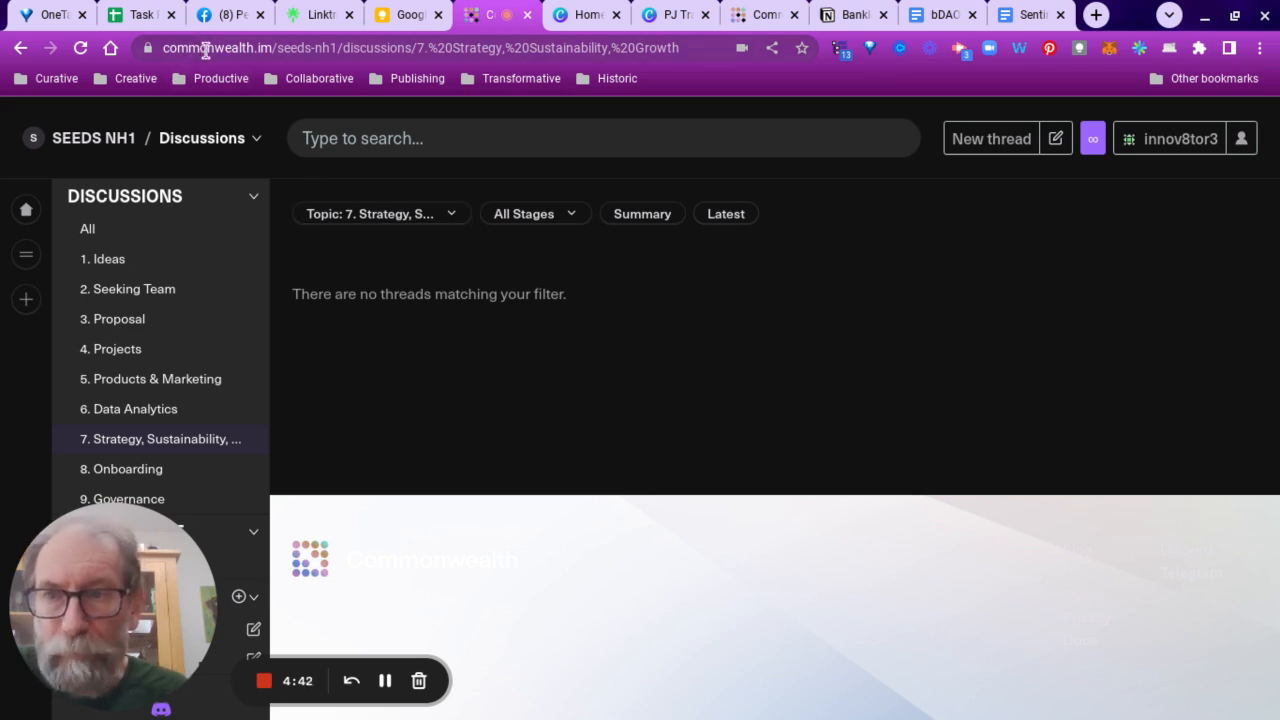
pyautogui.doubleClick(205, 47)
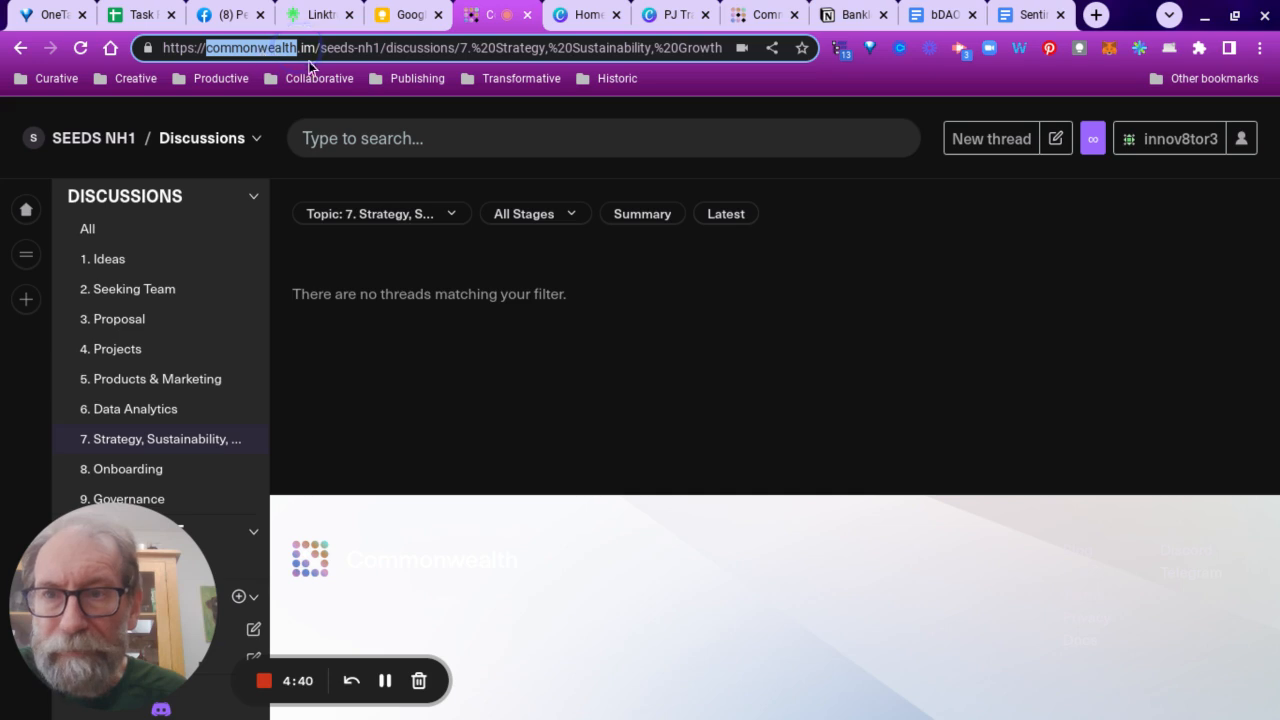
pyautogui.doubleClick(349, 48)
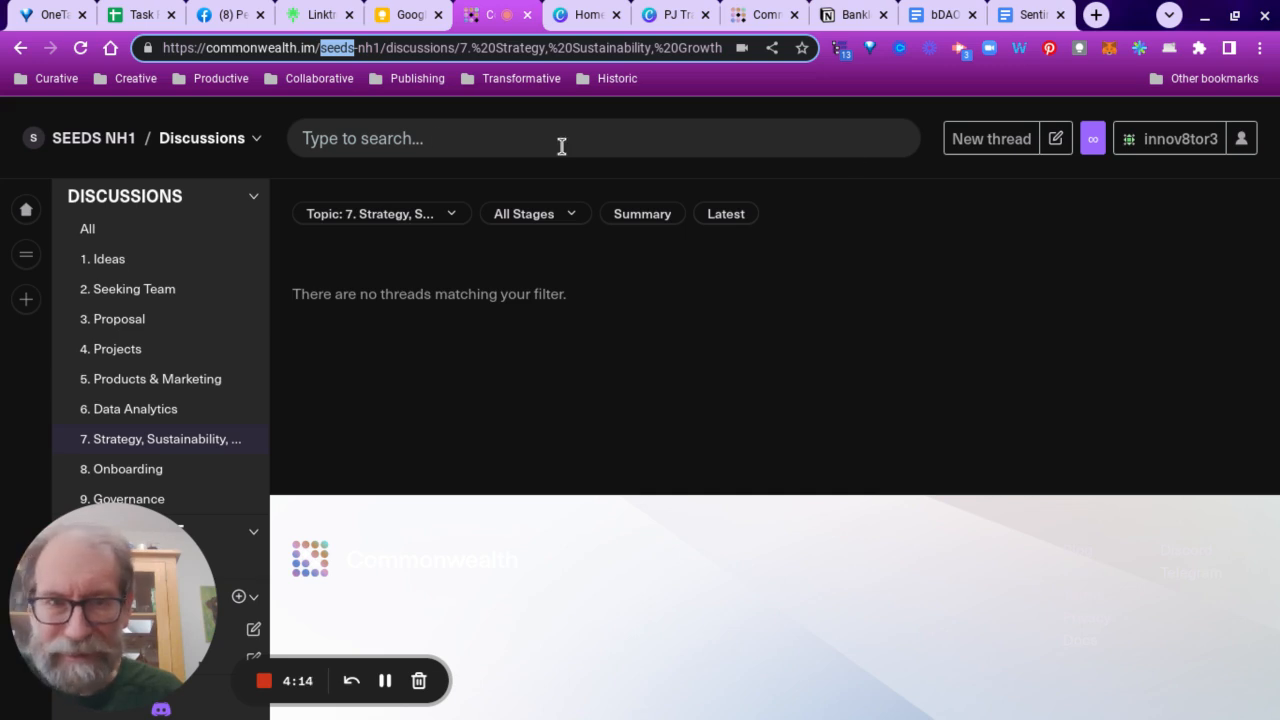
# - Start a new general thread, check the topic choices and clear all the leftover body text
pyautogui.click(993, 139)
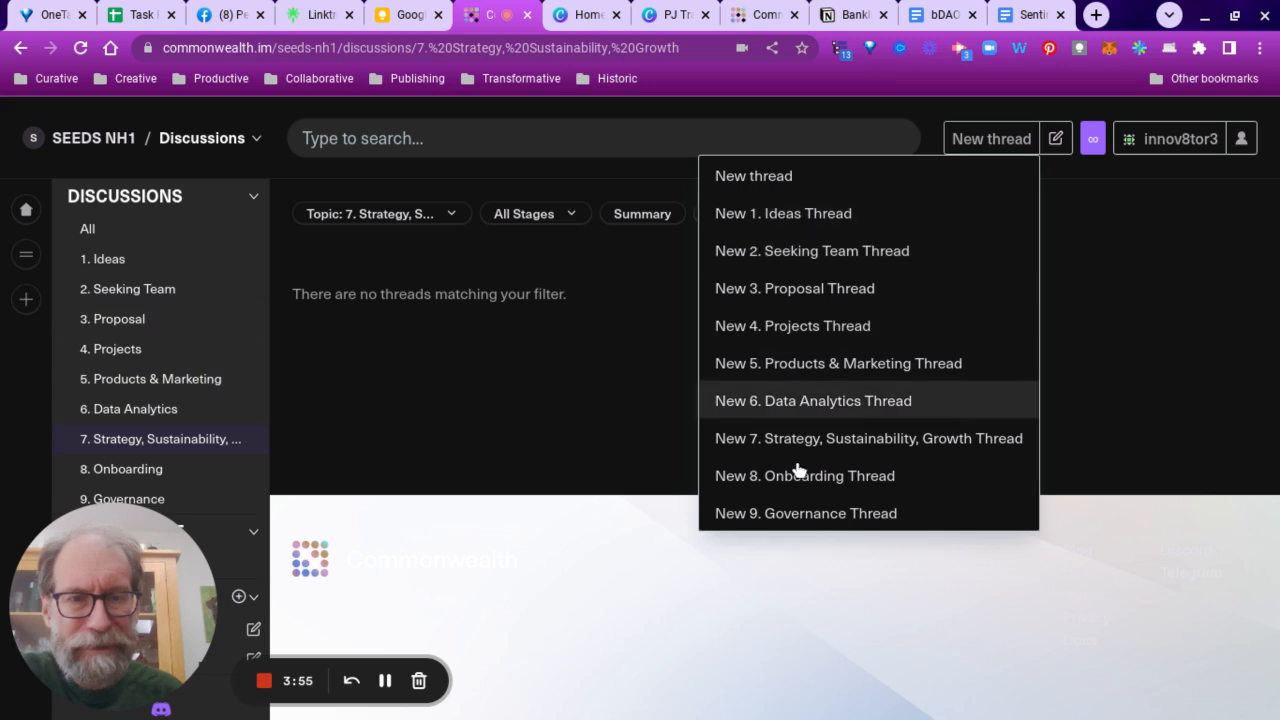
pyautogui.click(760, 177)
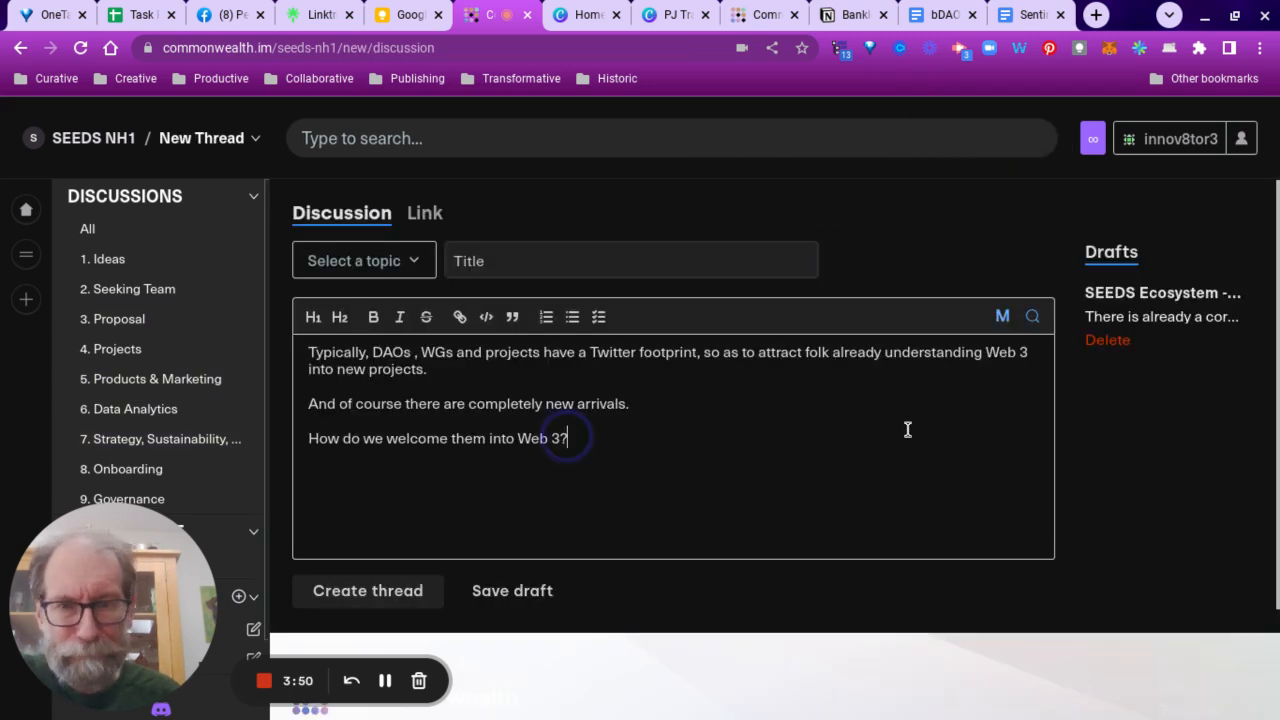
pyautogui.click(380, 261)
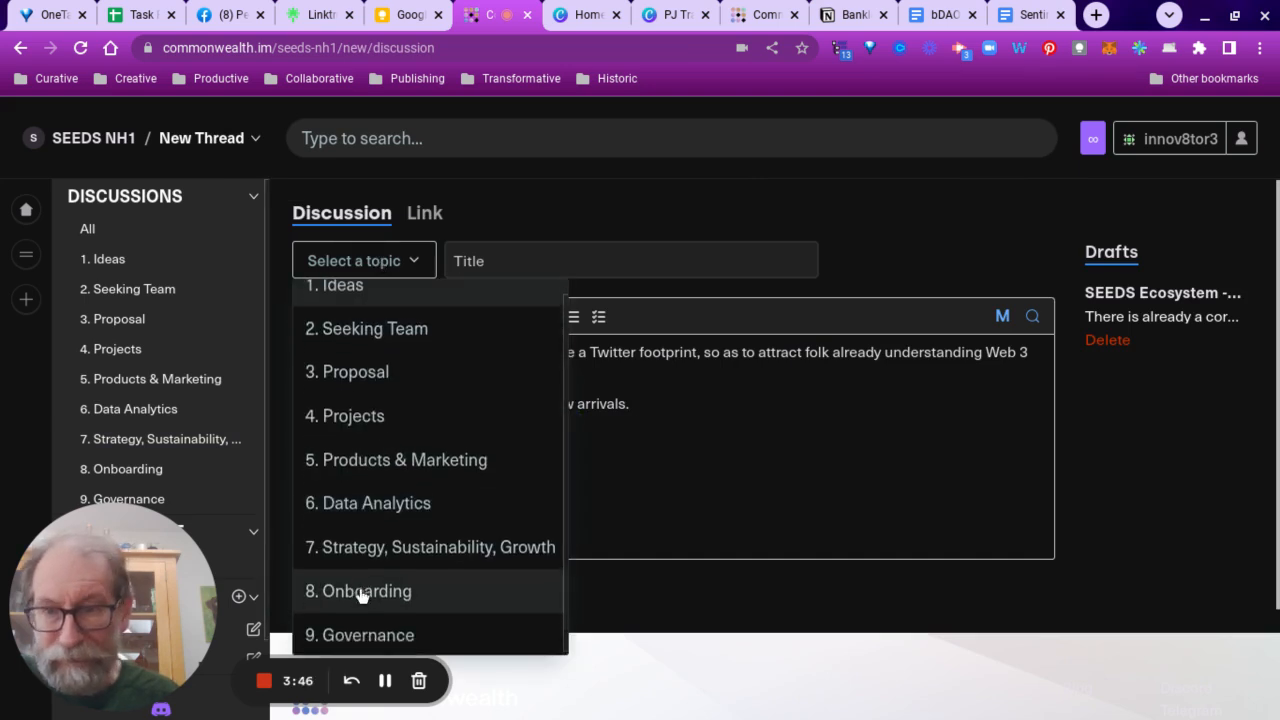
pyautogui.click(372, 261)
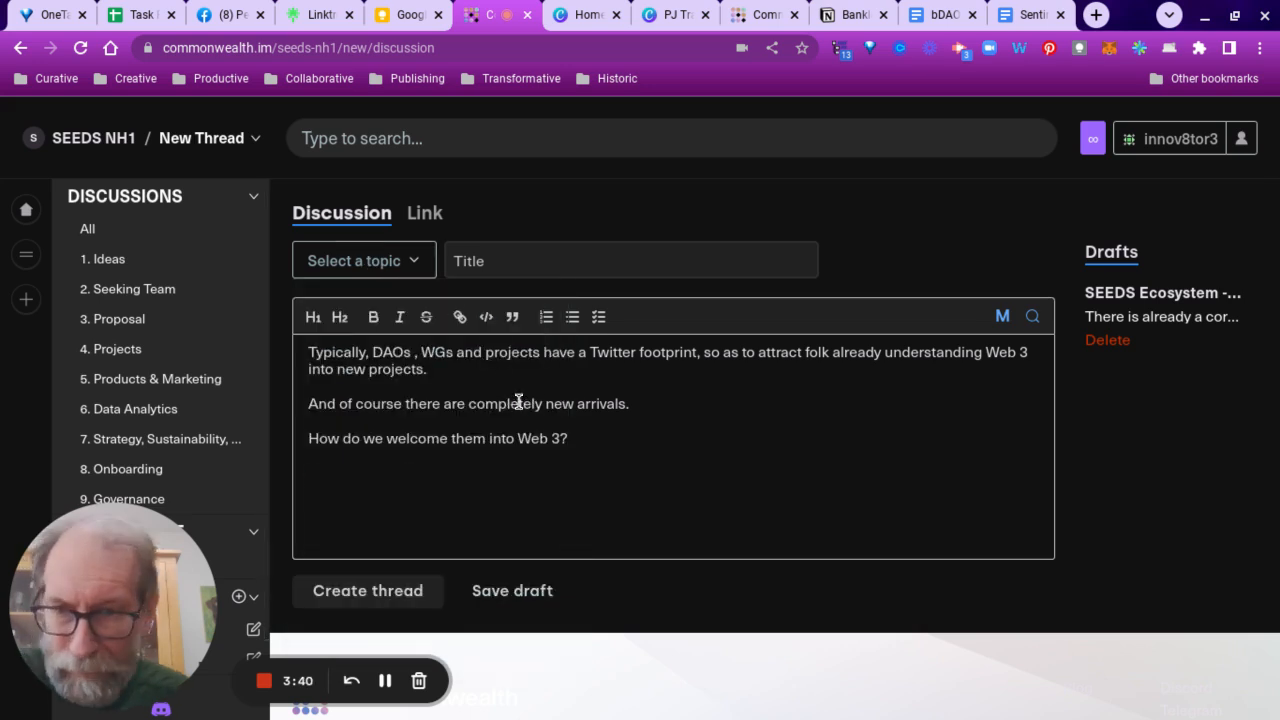
pyautogui.moveTo(570, 438); pyautogui.dragTo(308, 351)
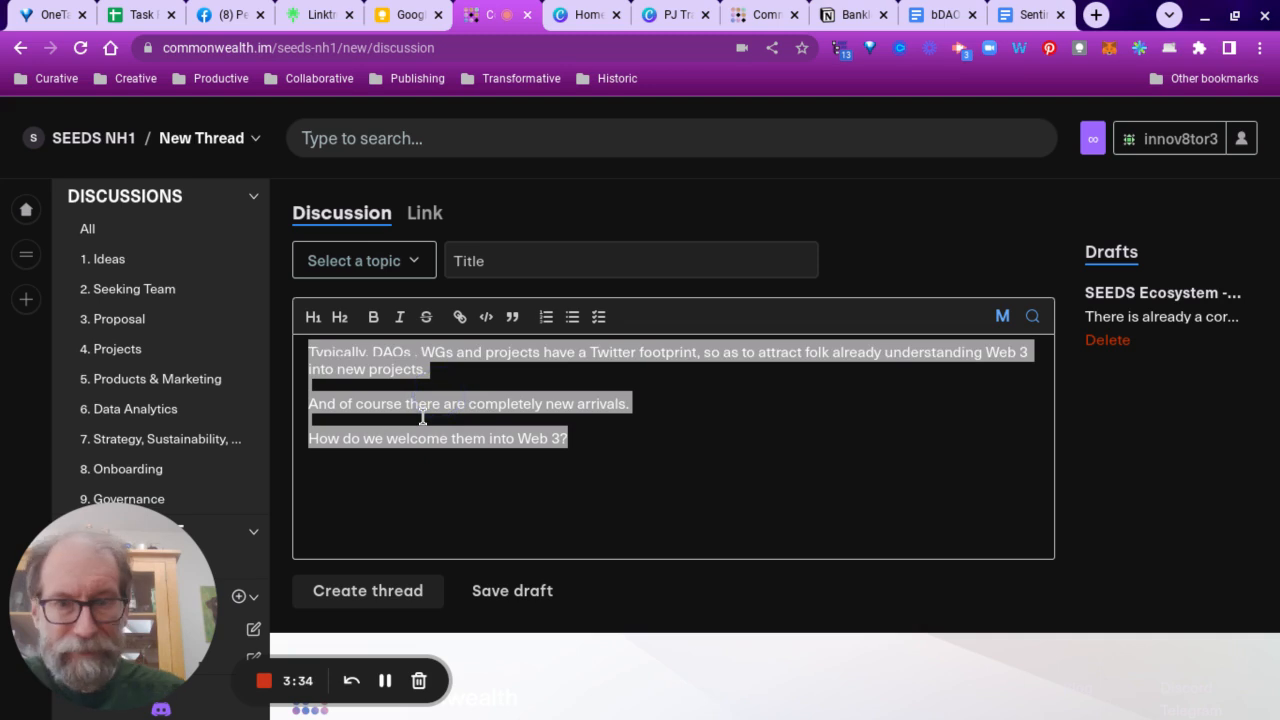
pyautogui.press('BackSpace')
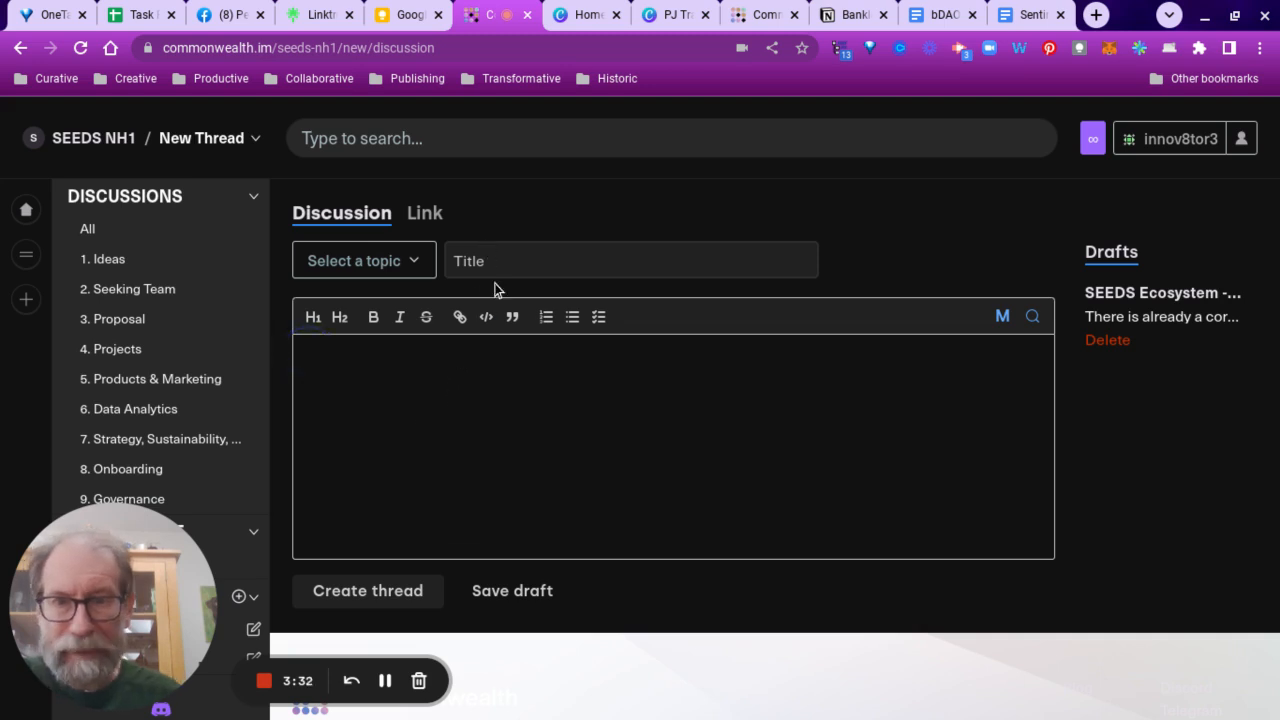
# - Title the thread "blah", enter "sdkjbsdlkjb" as its body and assign it to the topic 1. Ideas
pyautogui.click(497, 252)
pyautogui.write('blah')
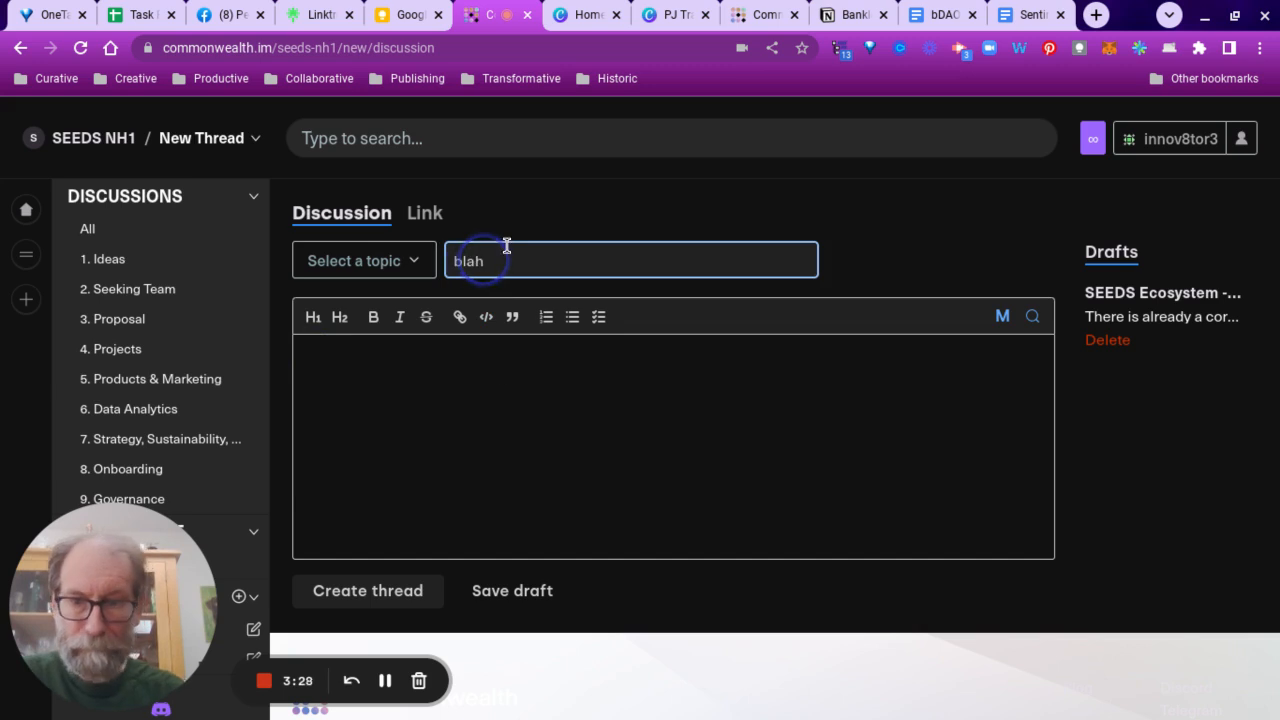
pyautogui.click(486, 371)
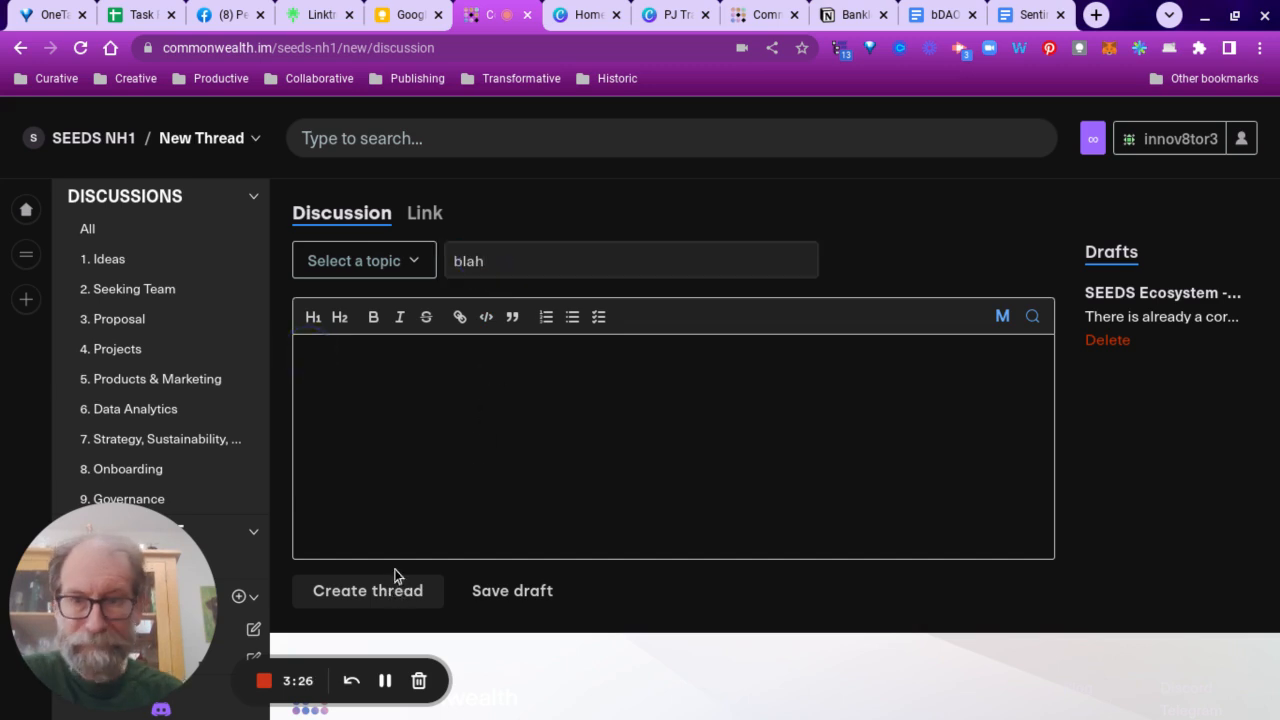
pyautogui.write('sdkjbsdlkjb')
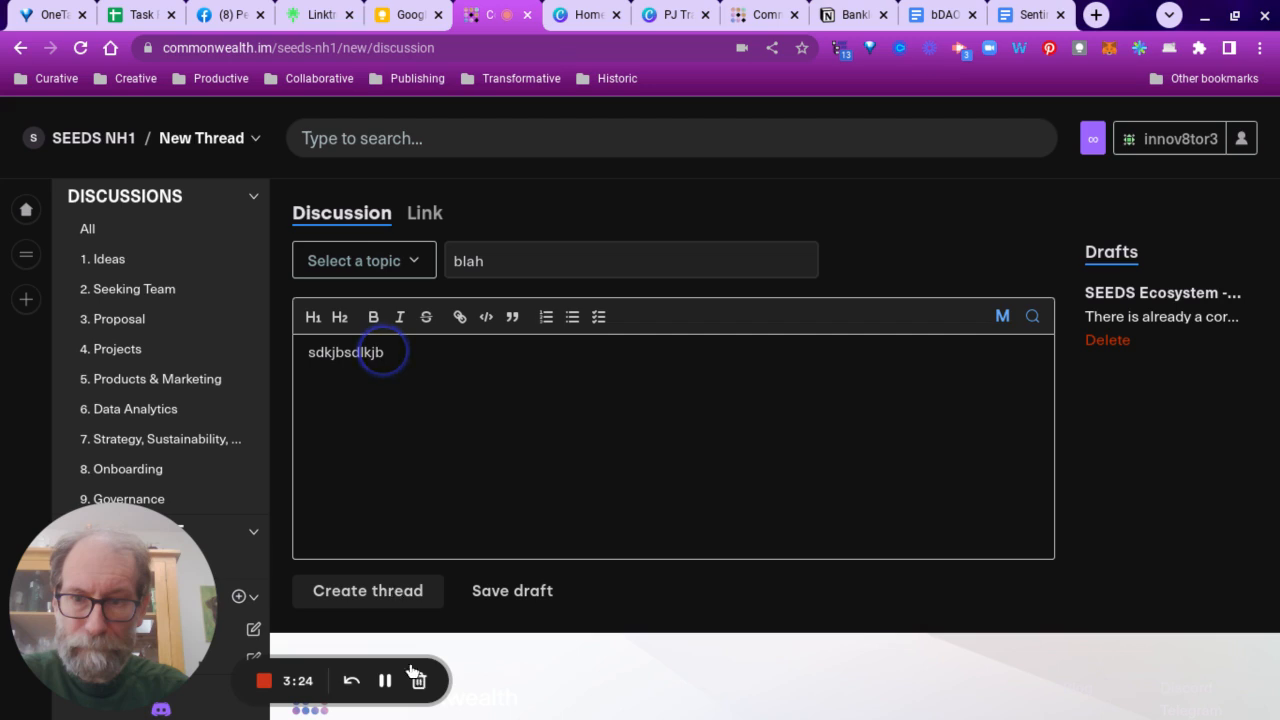
pyautogui.scroll(-1, 557, 525)
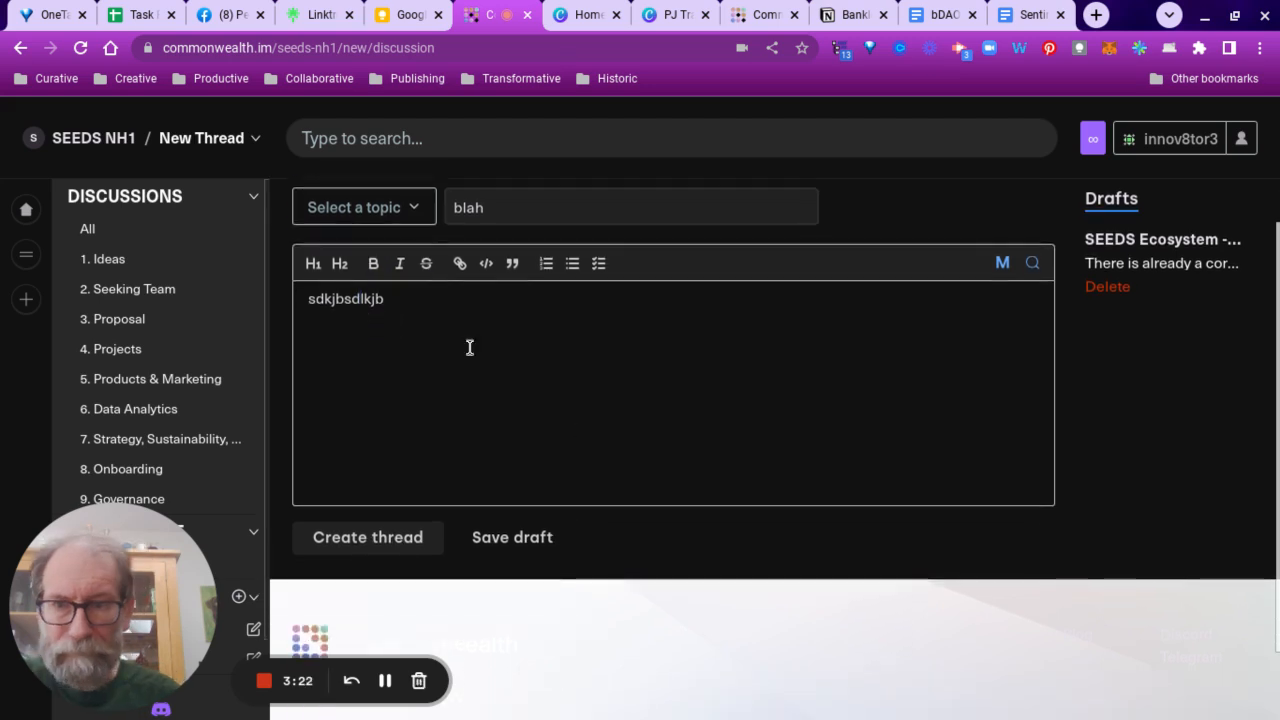
pyautogui.click(385, 209)
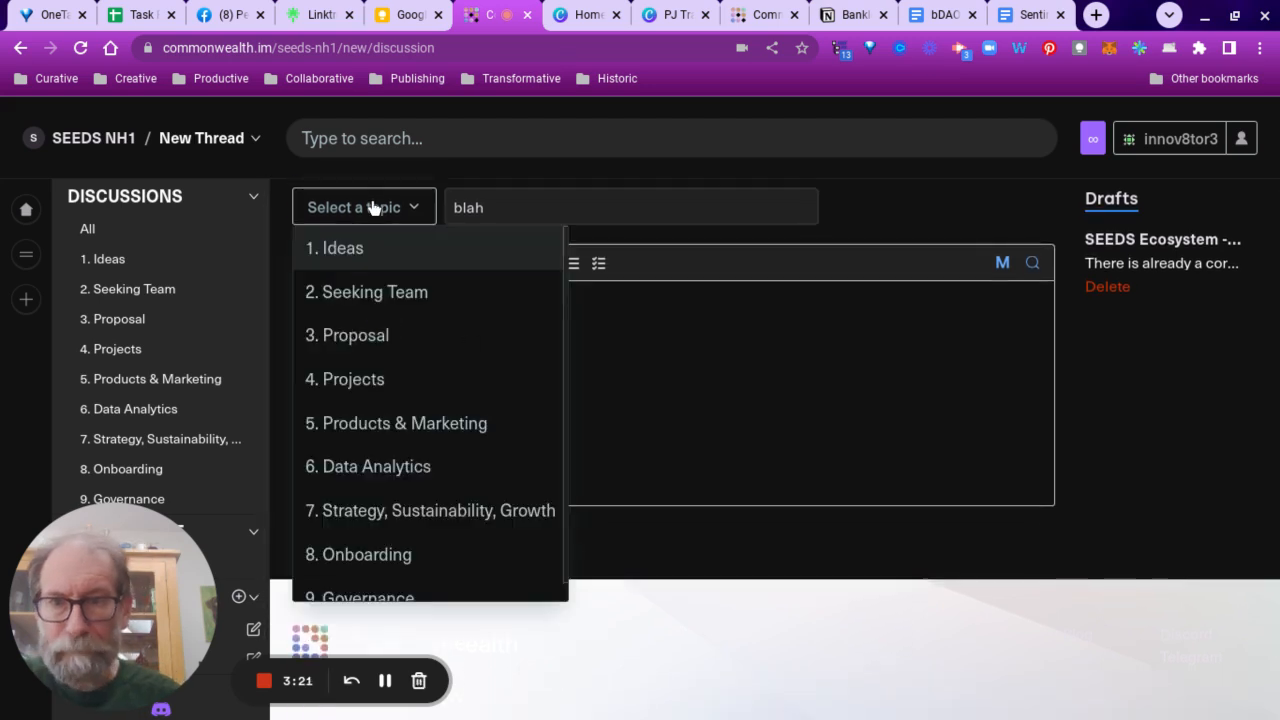
pyautogui.click(360, 250)
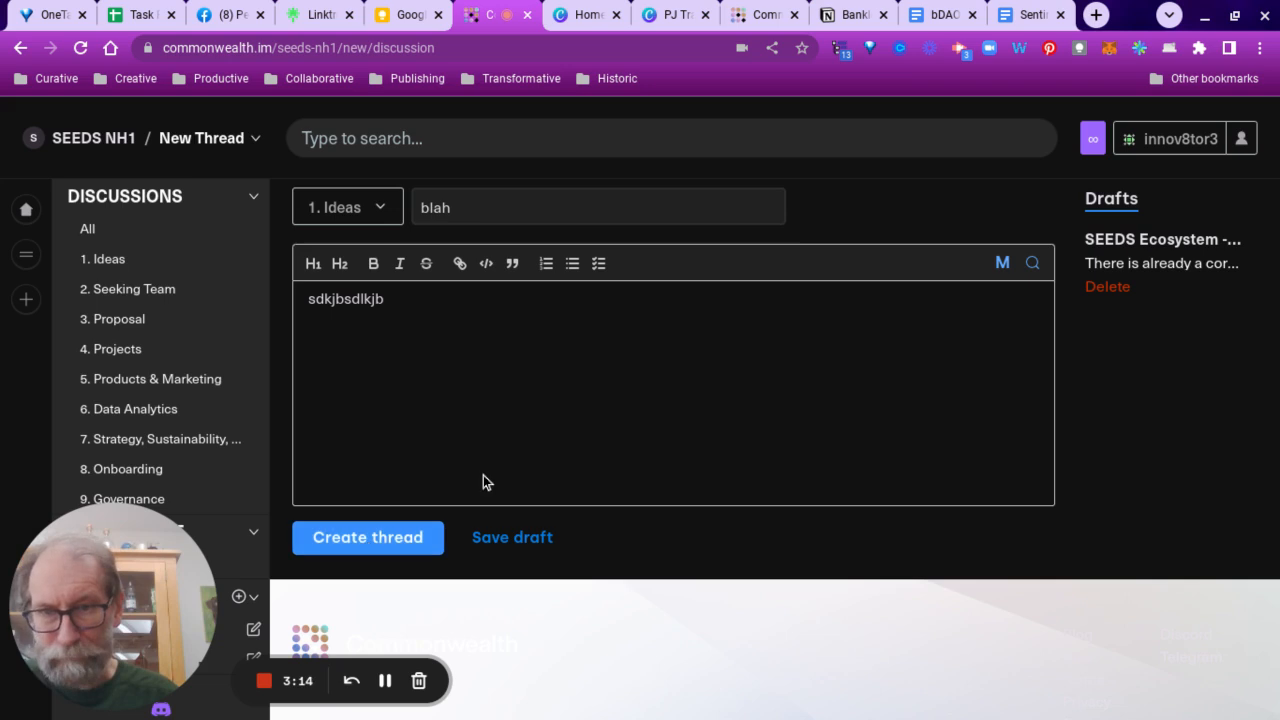
# - Leave the new thread form and discard the changes instead of saving a draft
pyautogui.scroll(1, 520, 323)
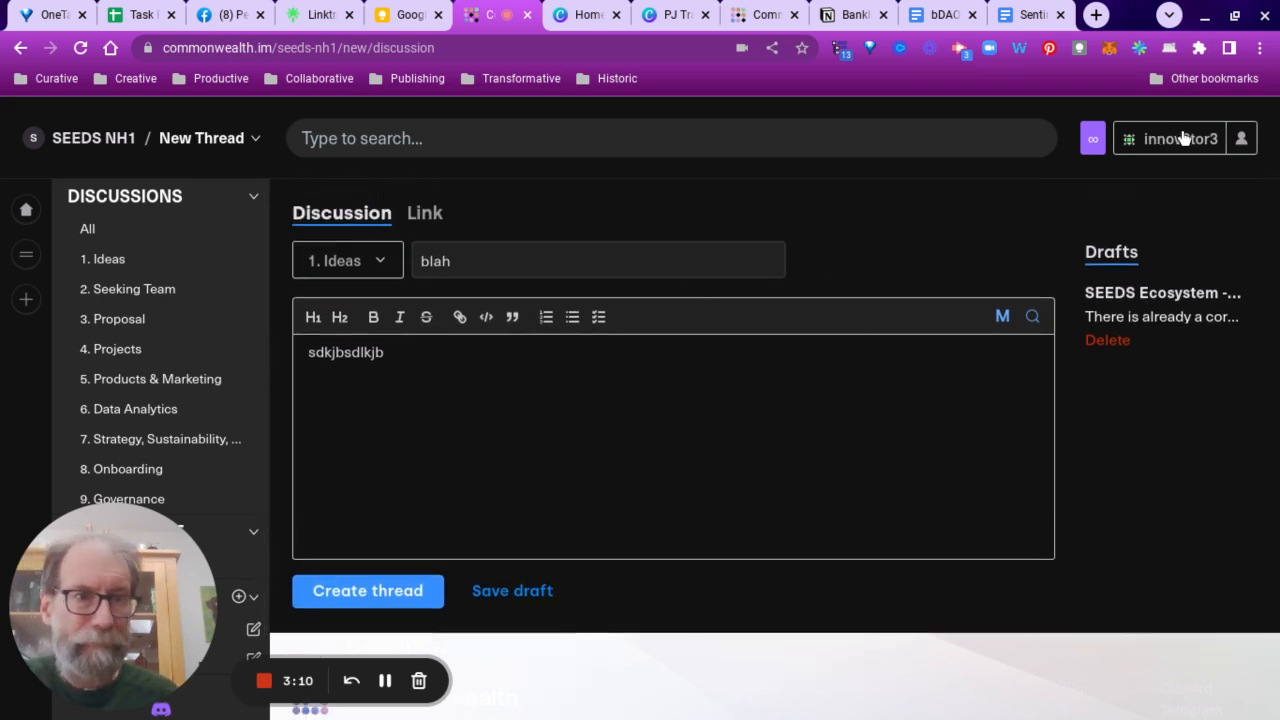
pyautogui.click(20, 50)
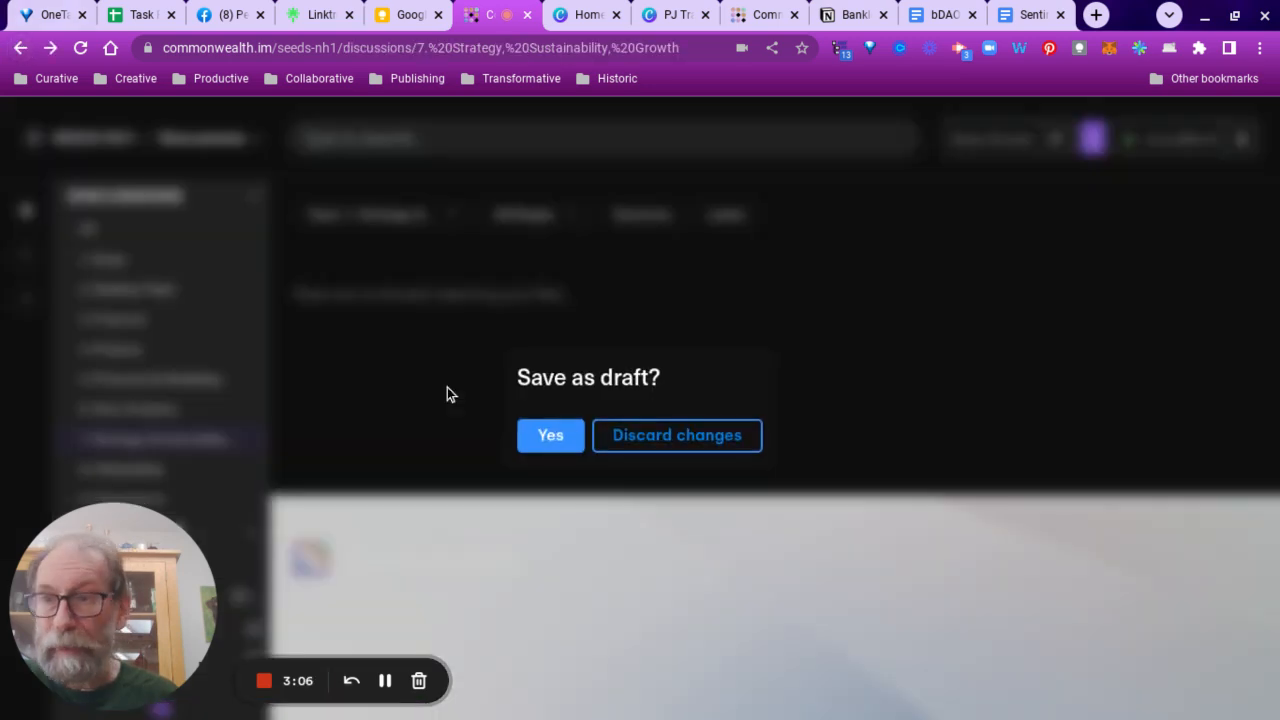
pyautogui.click(686, 440)
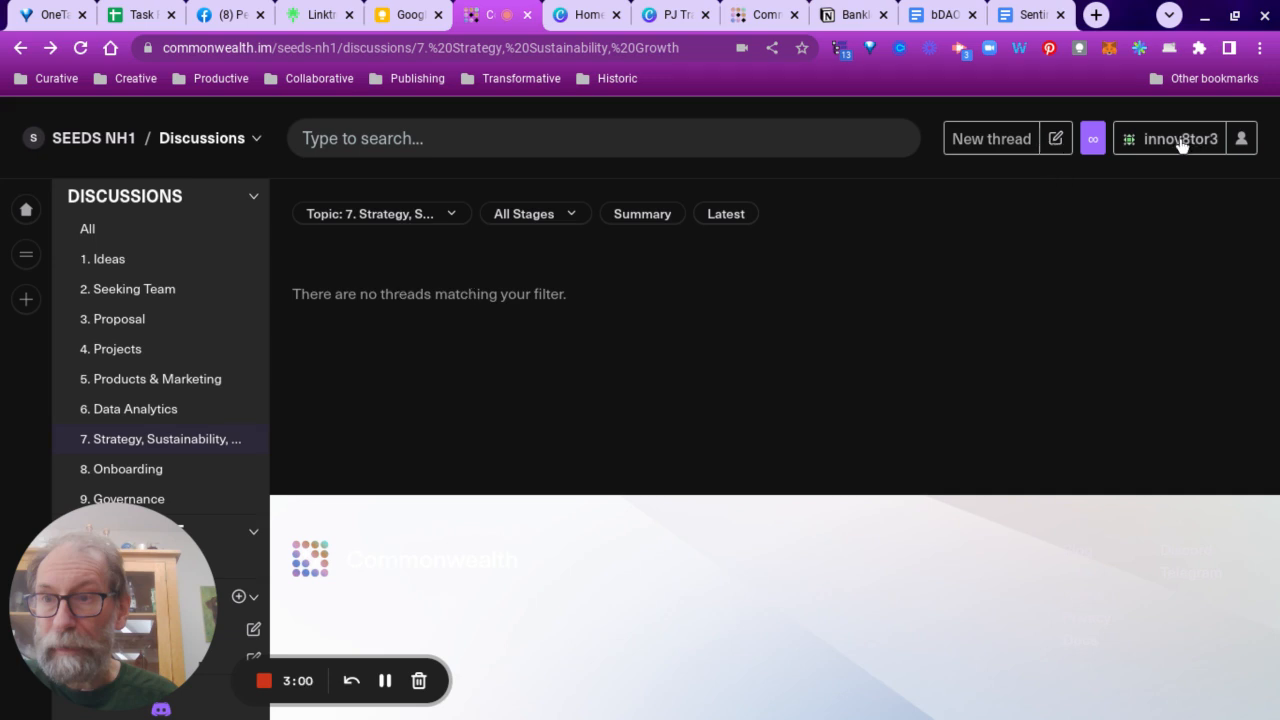
# - View the available new thread types and the account's profile and address options
pyautogui.click(1004, 143)
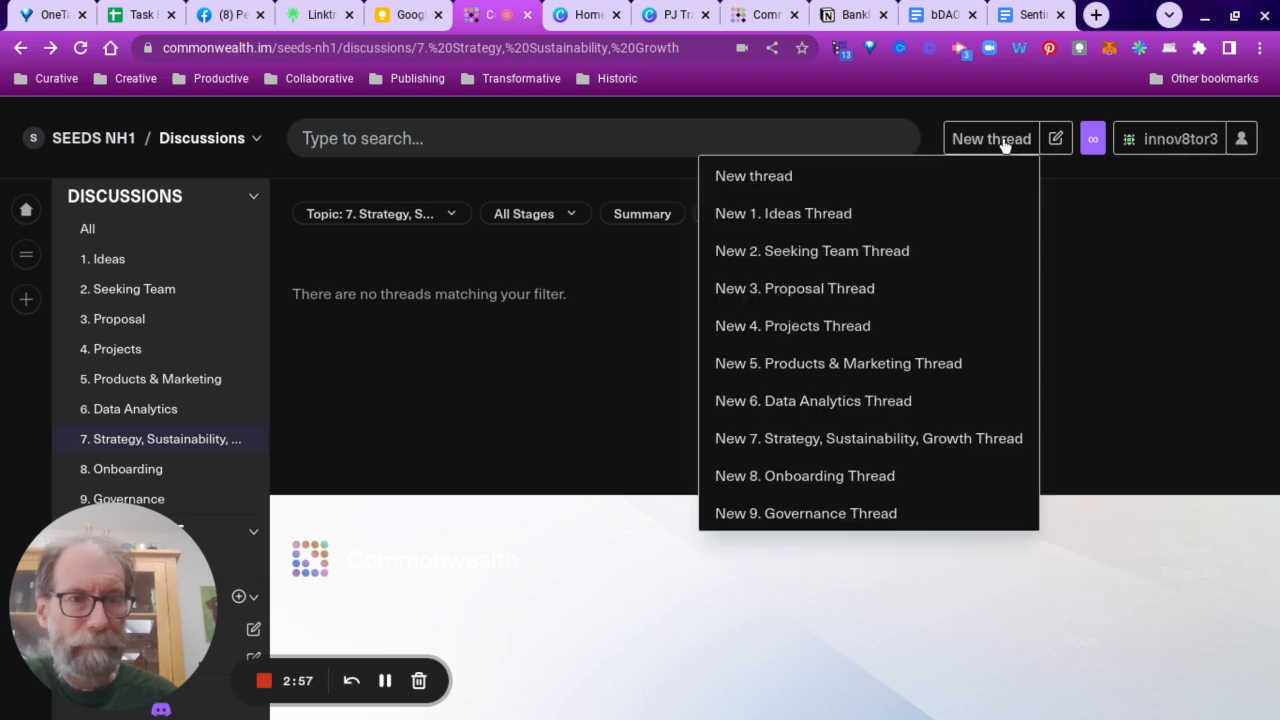
pyautogui.click(1166, 144)
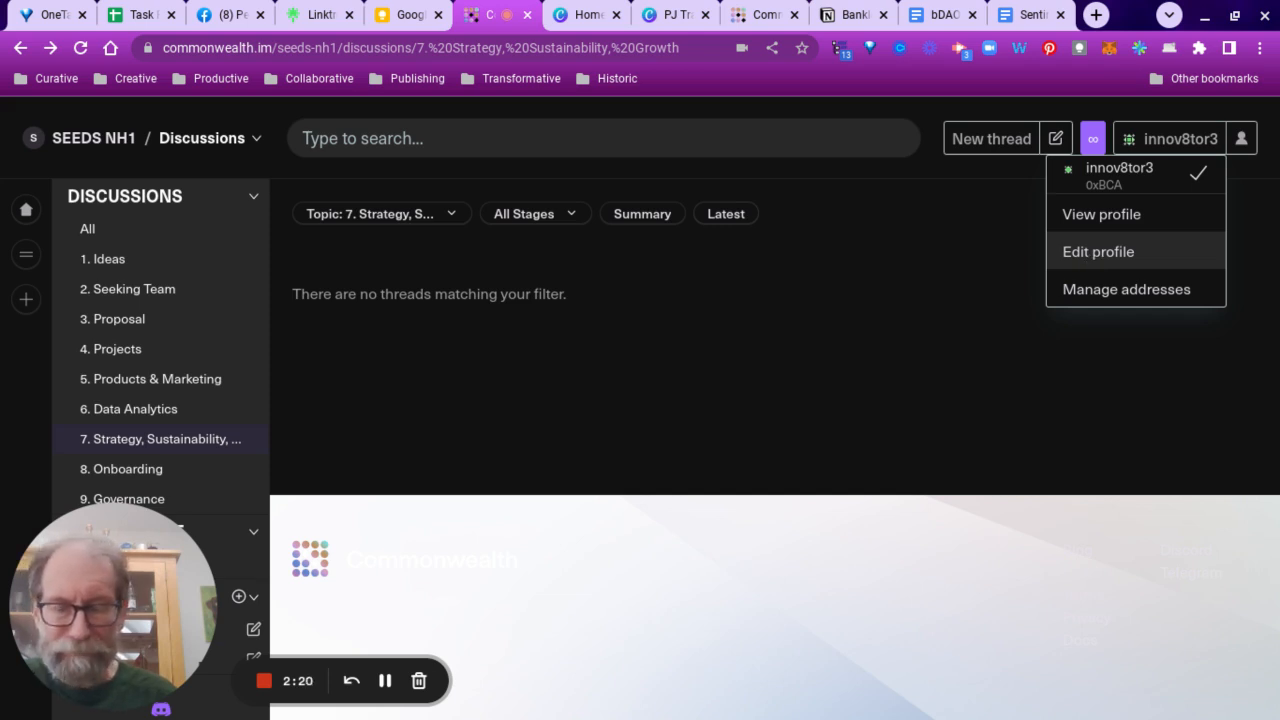
# - Open the 9. Governance discussion topic to view its threads
pyautogui.scroll(-1, 238, 400)
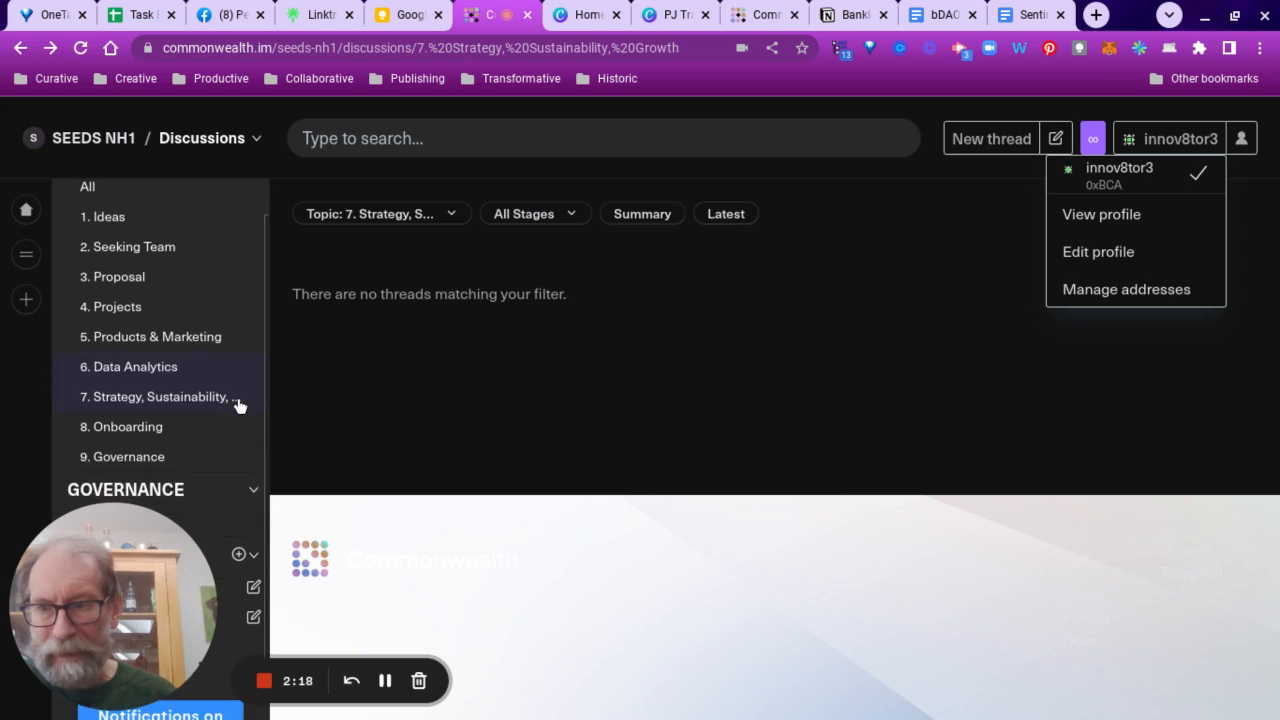
pyautogui.scroll(-1, 215, 415)
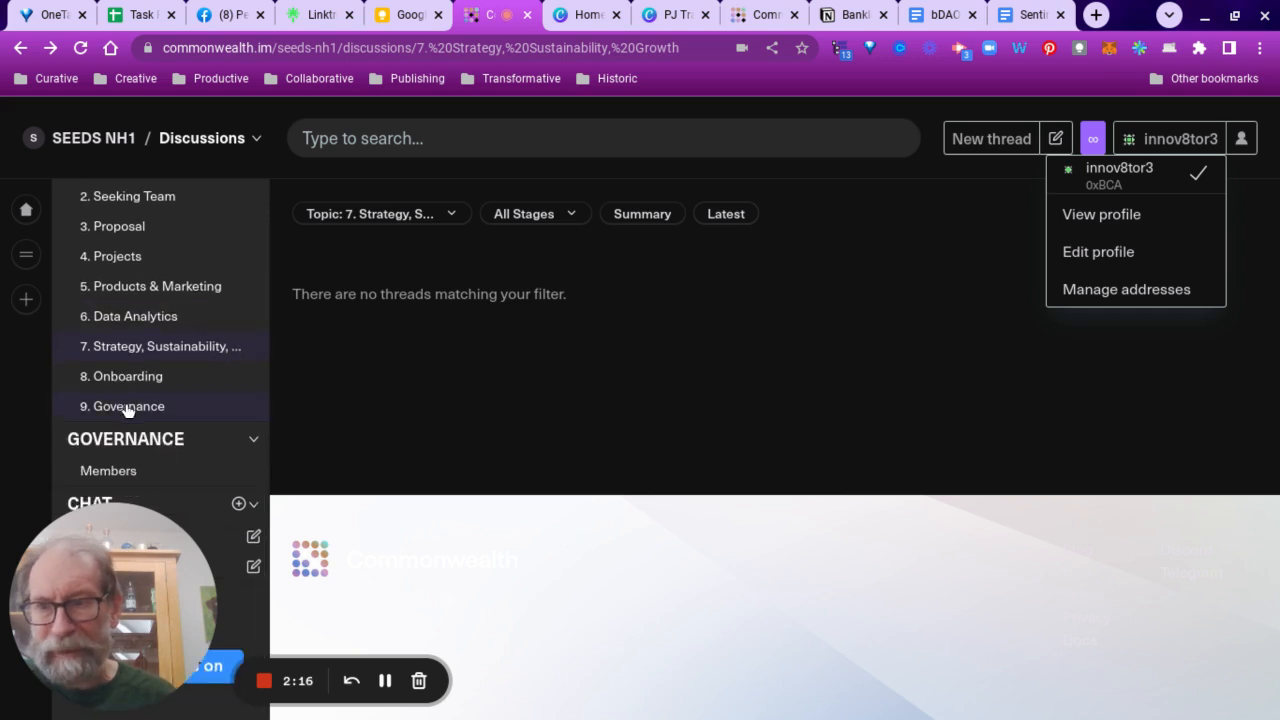
pyautogui.click(132, 414)
pyautogui.click(132, 414)
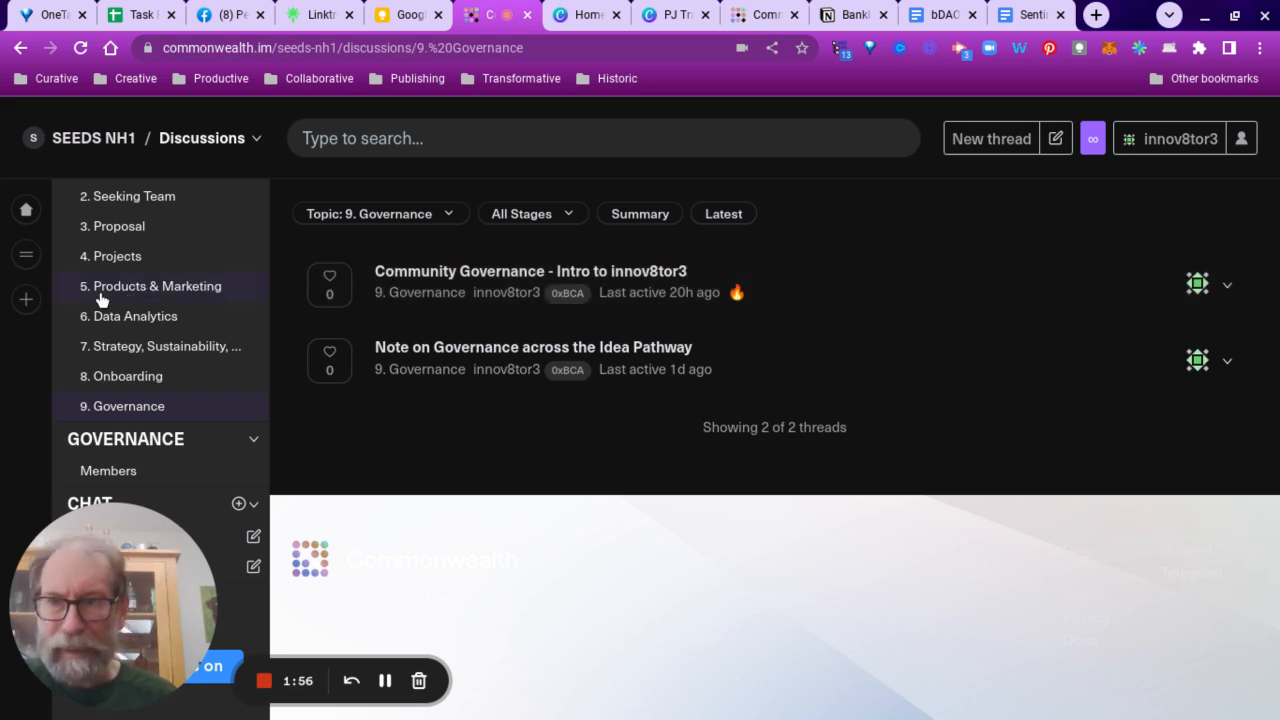
# - View the community's discussion management options without choosing one
pyautogui.scroll(2, 95, 291)
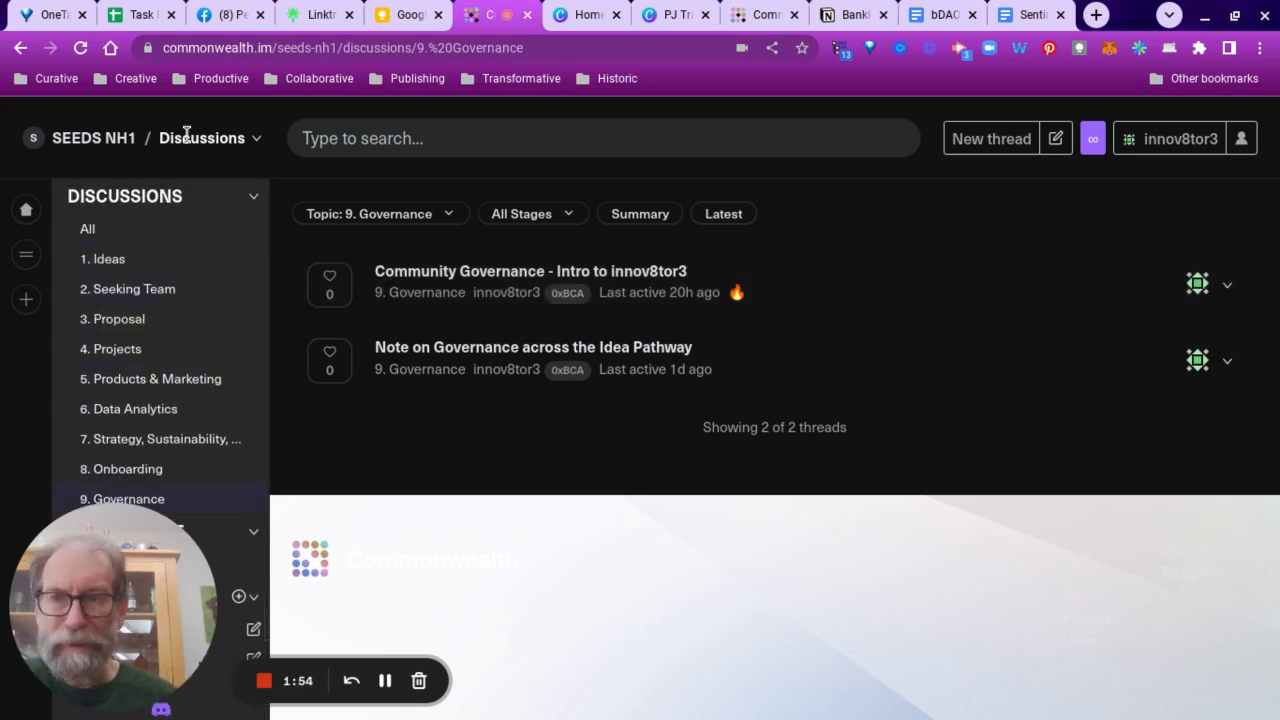
pyautogui.click(257, 142)
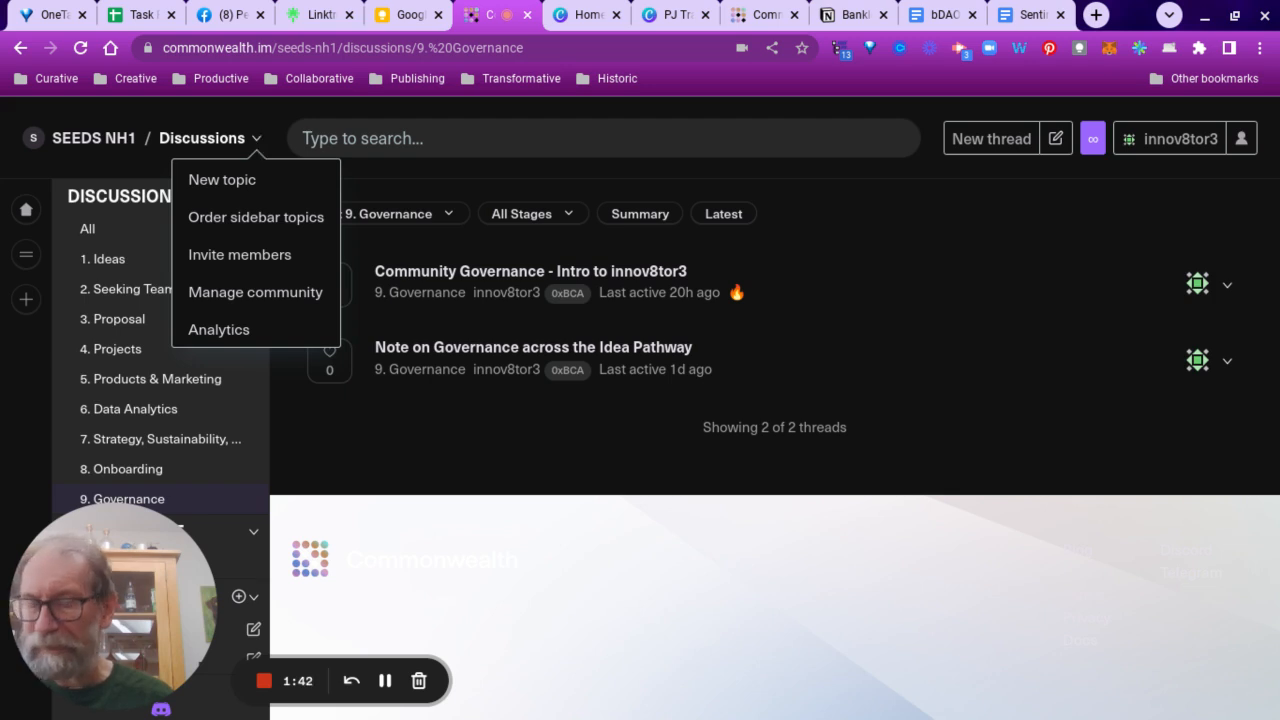
pyautogui.click(38, 172)
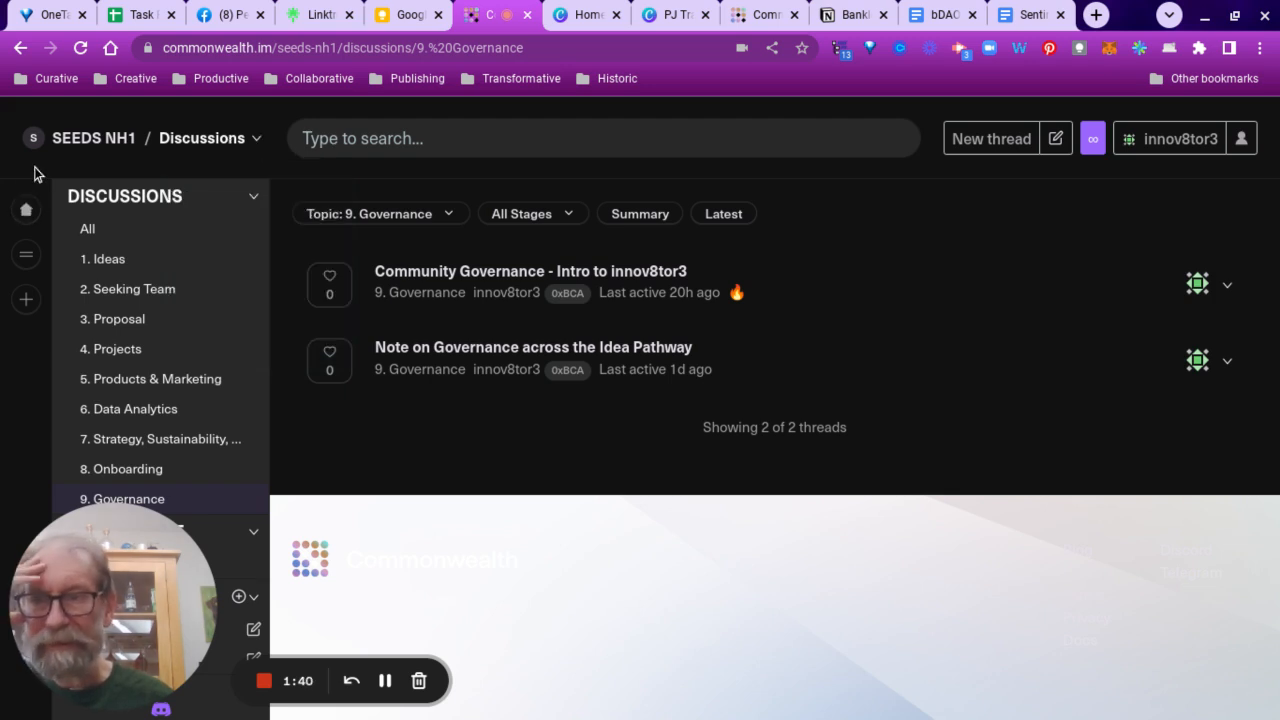
# - Collapse the Discussions section to view the Governance and Chat sections, and expand it again to look over the topics
pyautogui.click(254, 199)
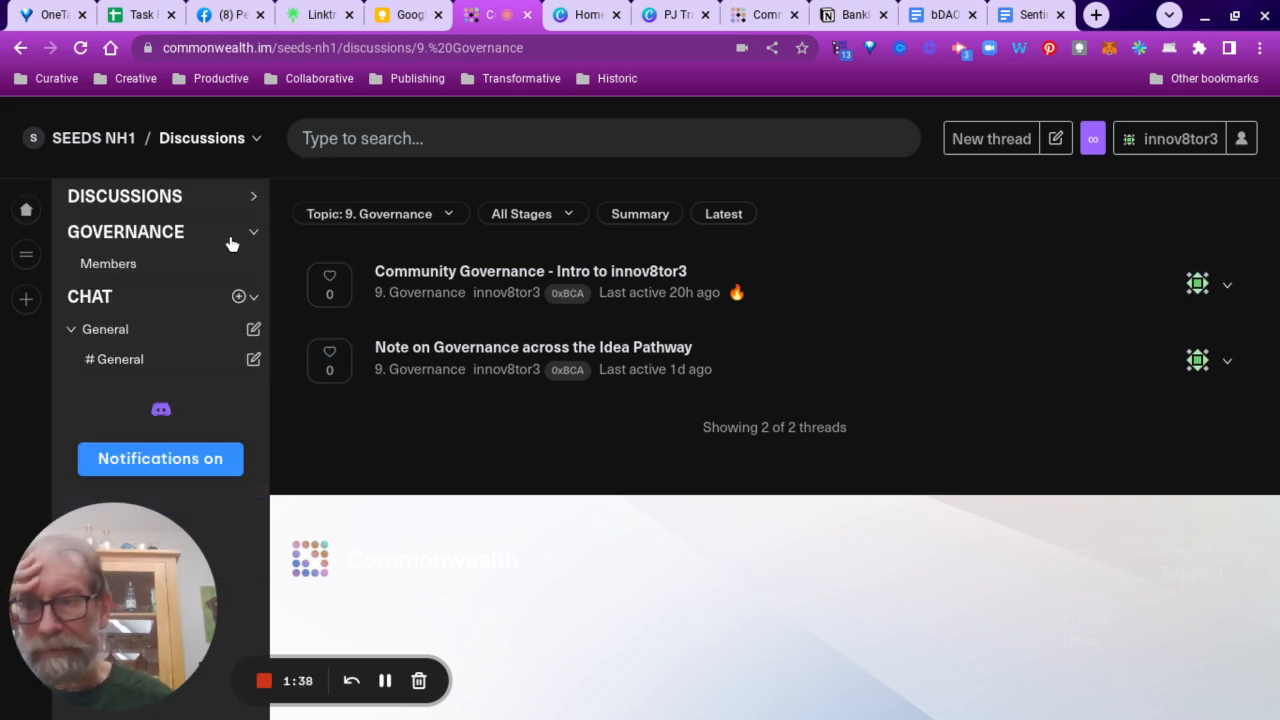
pyautogui.click(254, 199)
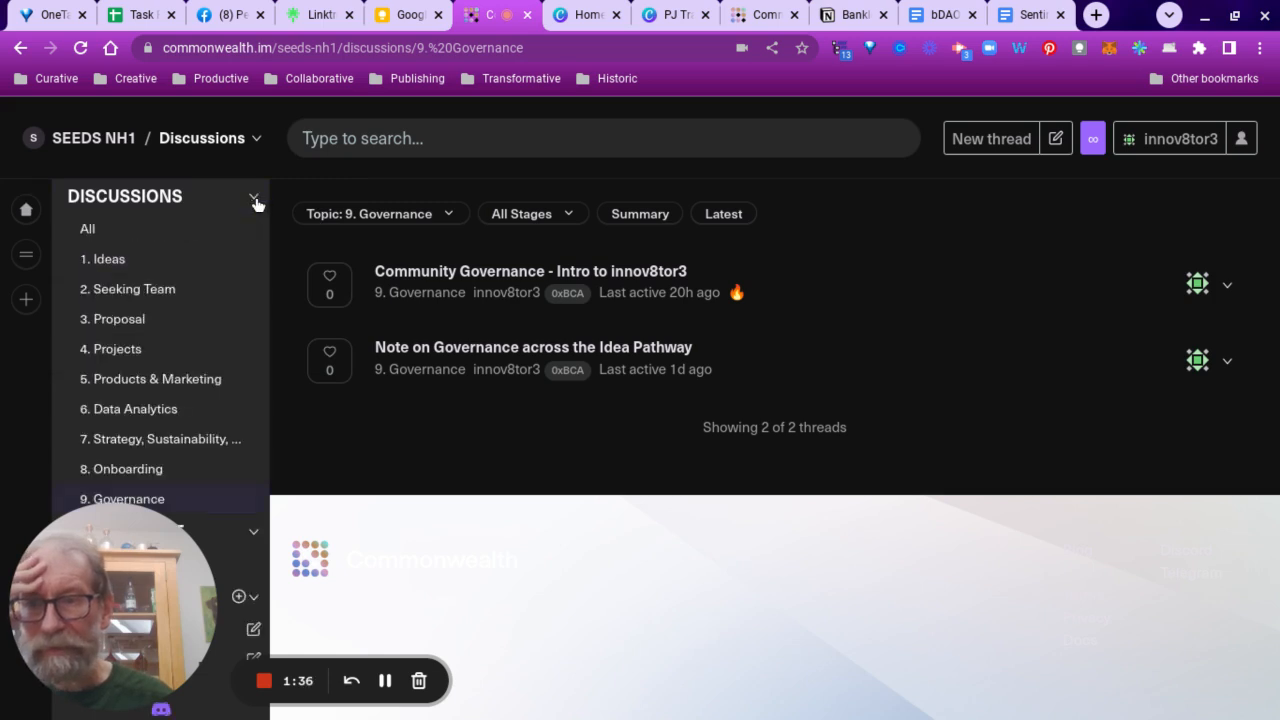
pyautogui.click(254, 199)
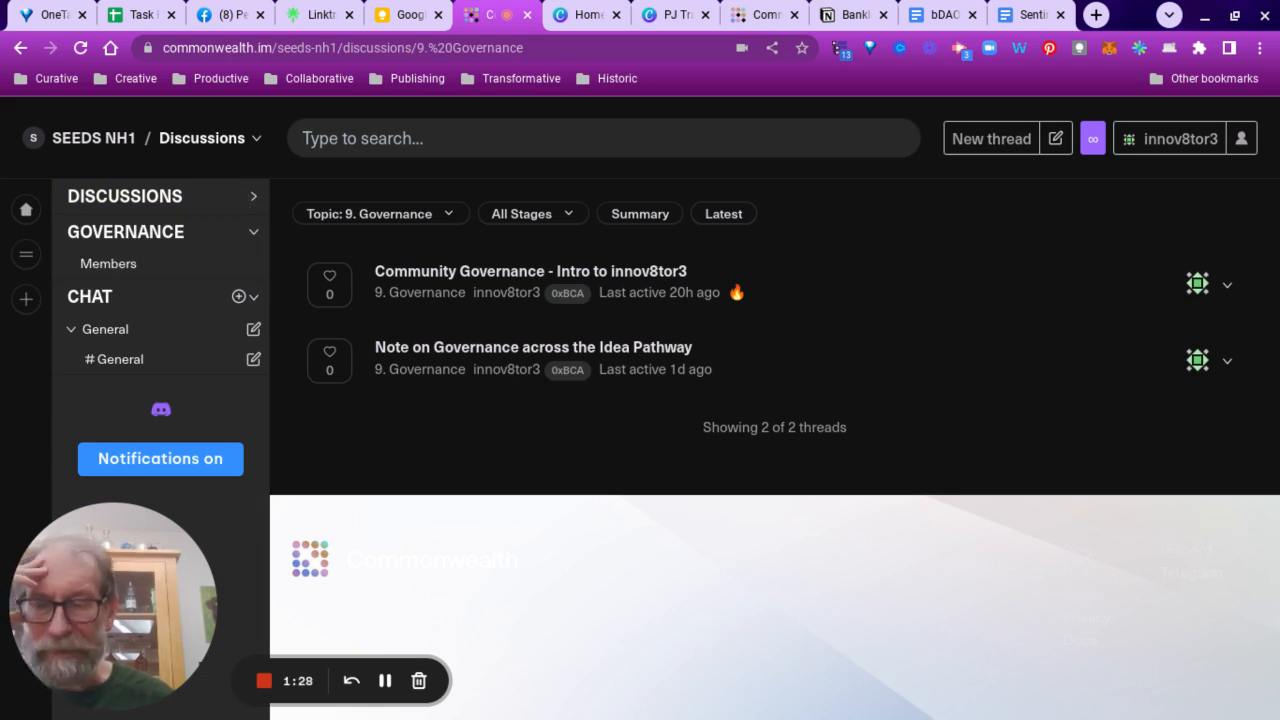
pyautogui.click(255, 195)
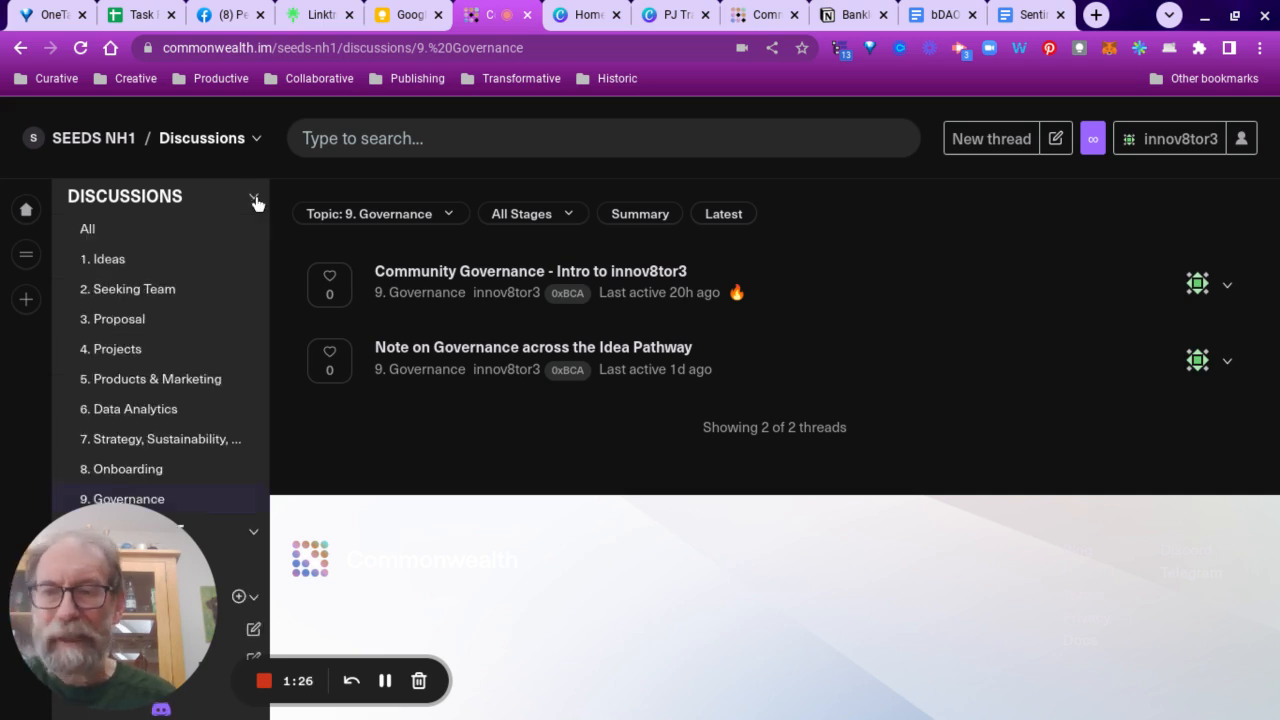
pyautogui.click(256, 198)
pyautogui.click(256, 198)
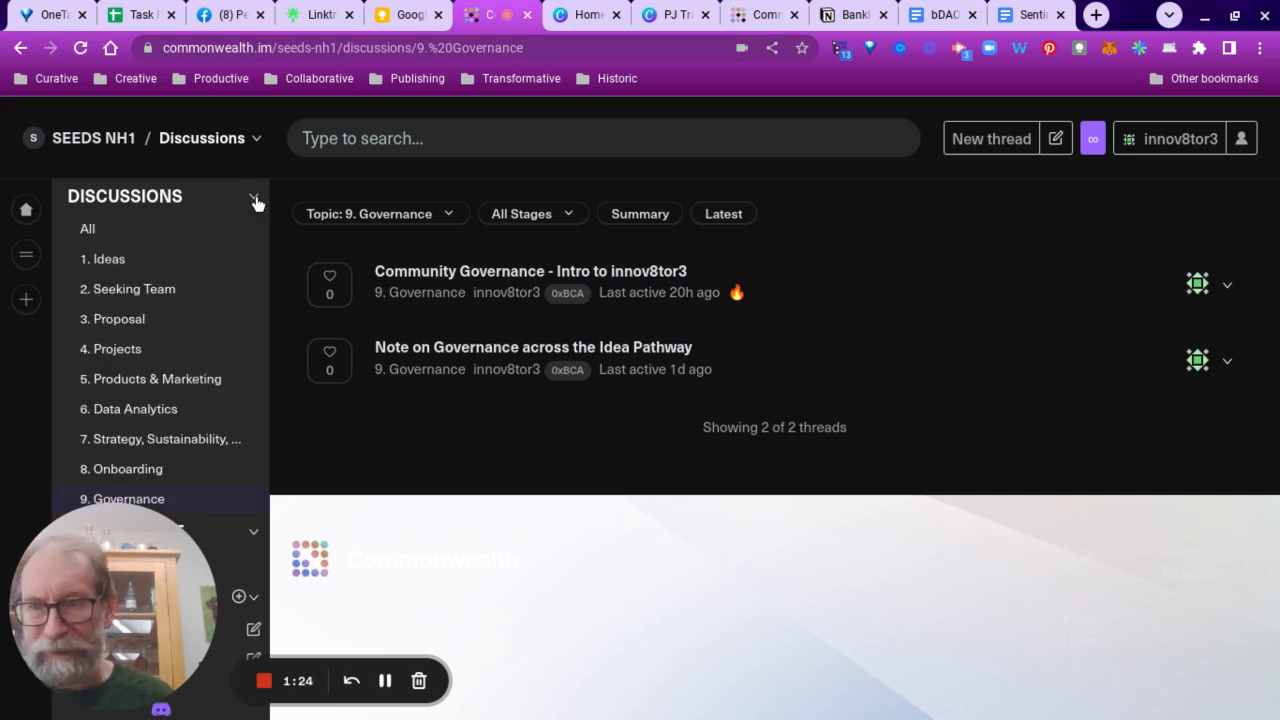
pyautogui.click(256, 198)
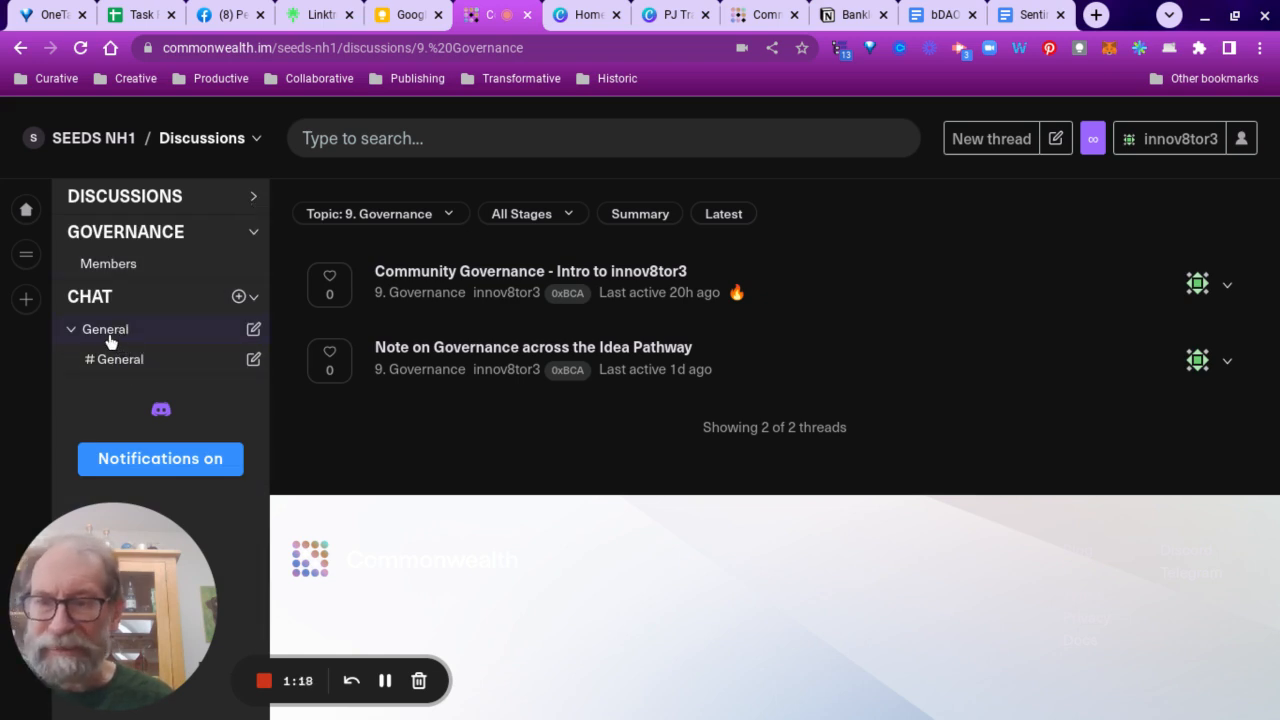
pyautogui.click(258, 197)
pyautogui.scroll(-1, 131, 330)
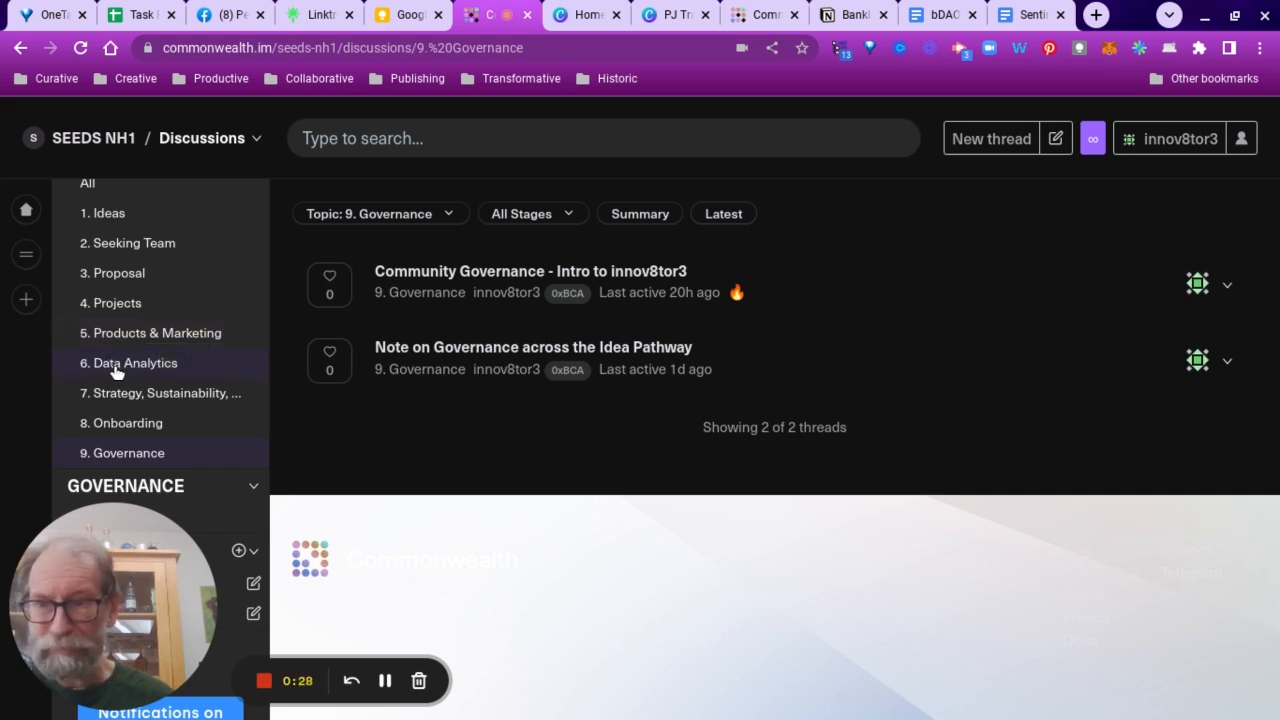
pyautogui.scroll(-1, 118, 380)
pyautogui.scroll(-1, 118, 384)
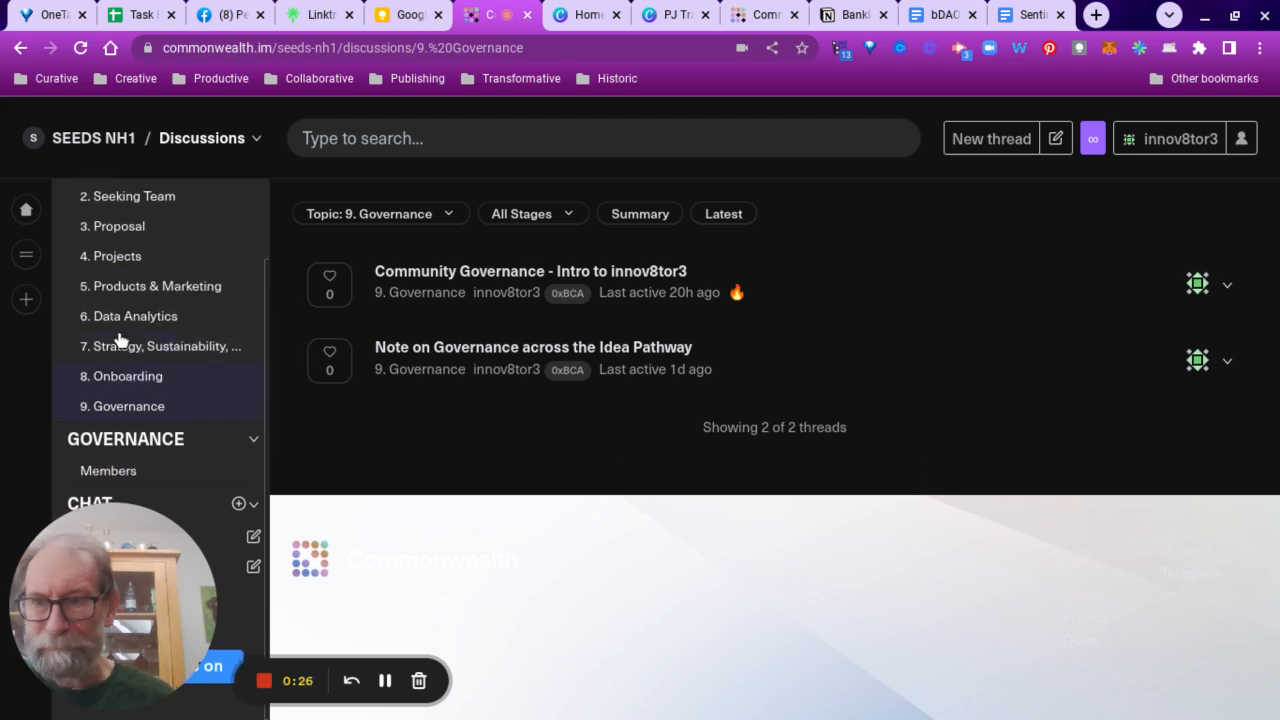